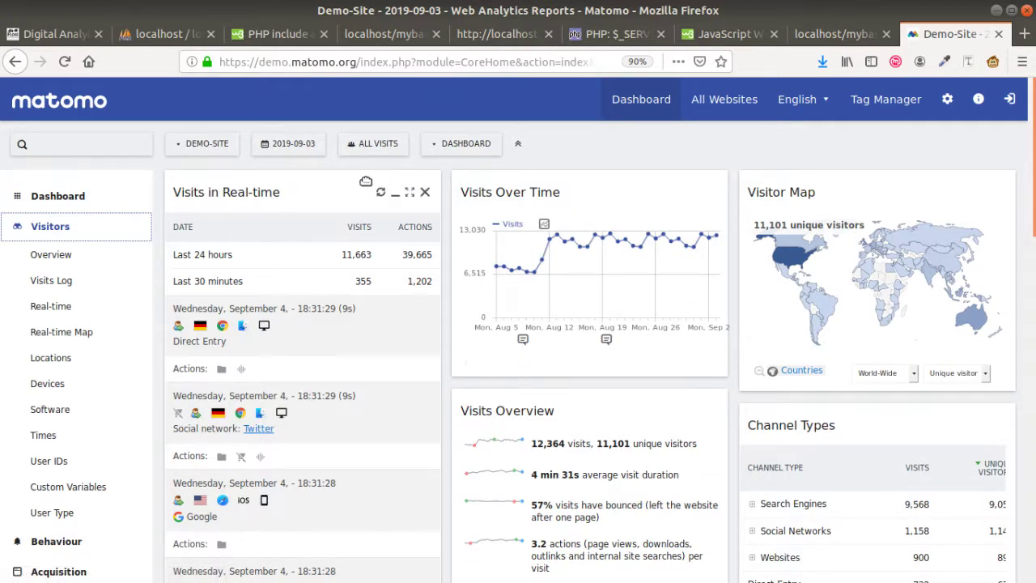
- Open Visitors > Visits Log, inspect the first visit's visitor icons, then return to the course lesson
click(95, 284)
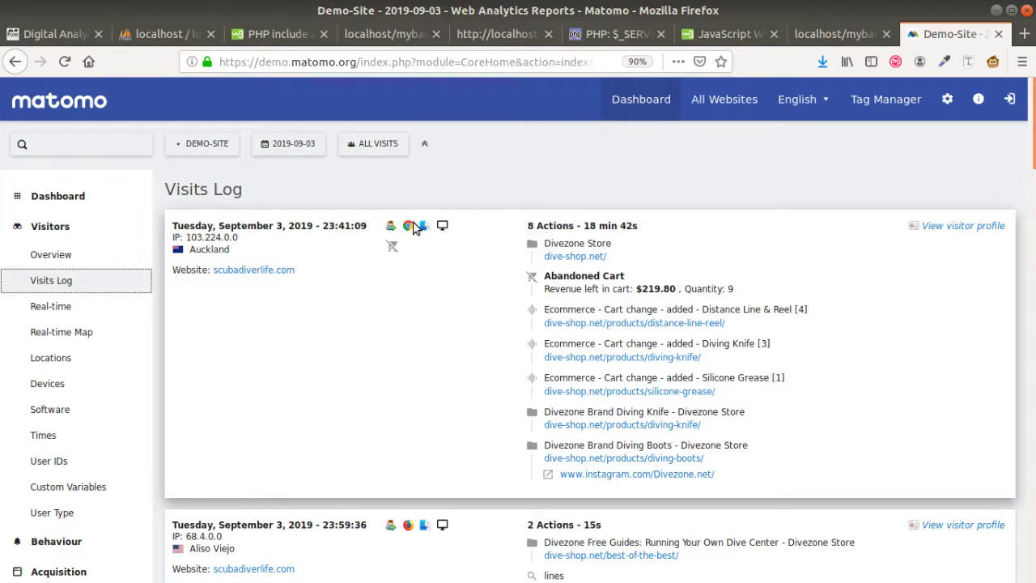
mouse_move(409, 230)
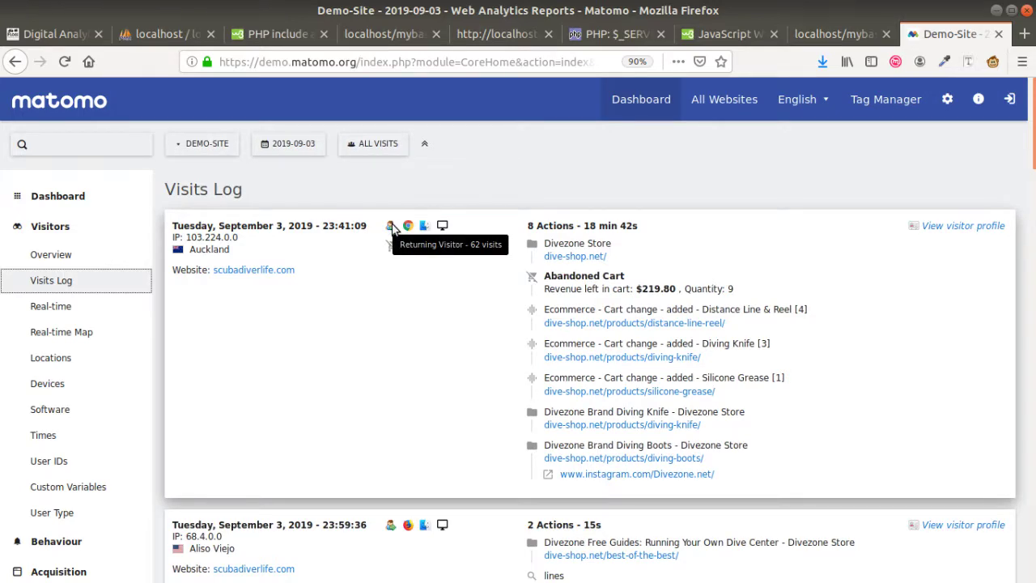
click(50, 37)
- Scroll the Digital Analytics lesson past the mysql screenshot to the wp_posts table-data screenshot, then switch to phpMyAdmin
scroll(572, 391, down, 4)
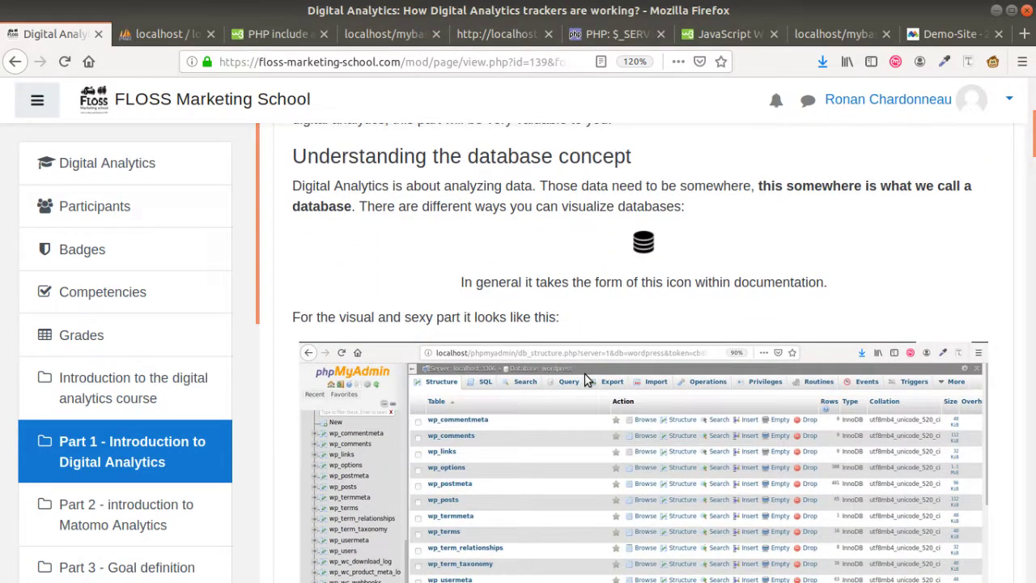
scroll(587, 380, down, 1)
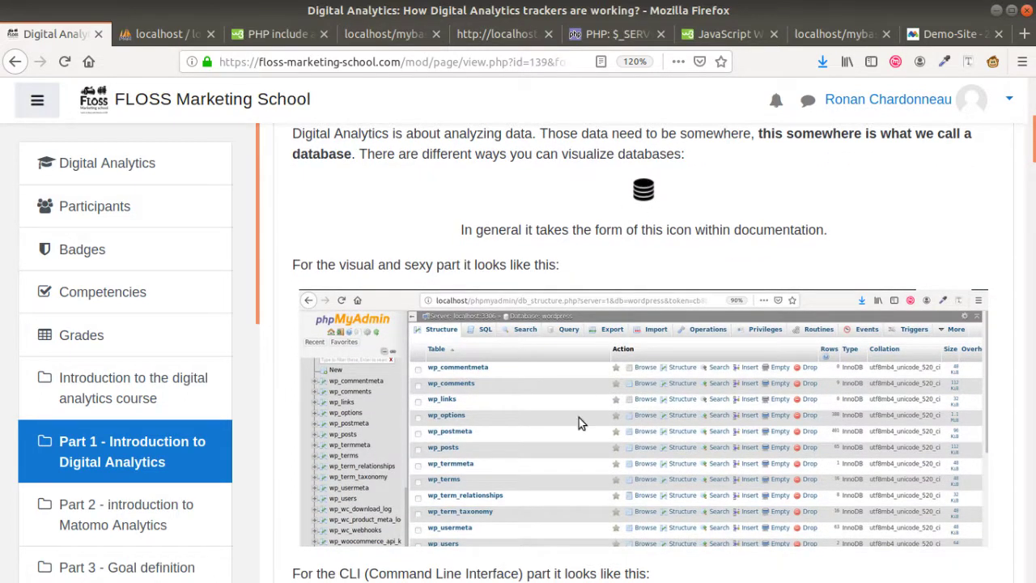
scroll(579, 417, down, 2)
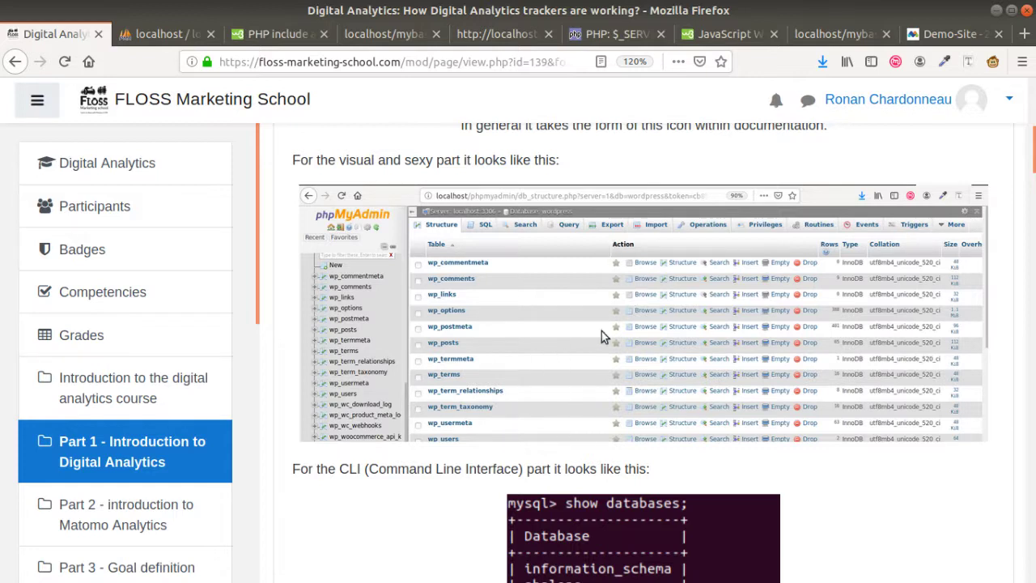
scroll(565, 384, down, 2)
scroll(573, 372, down, 2)
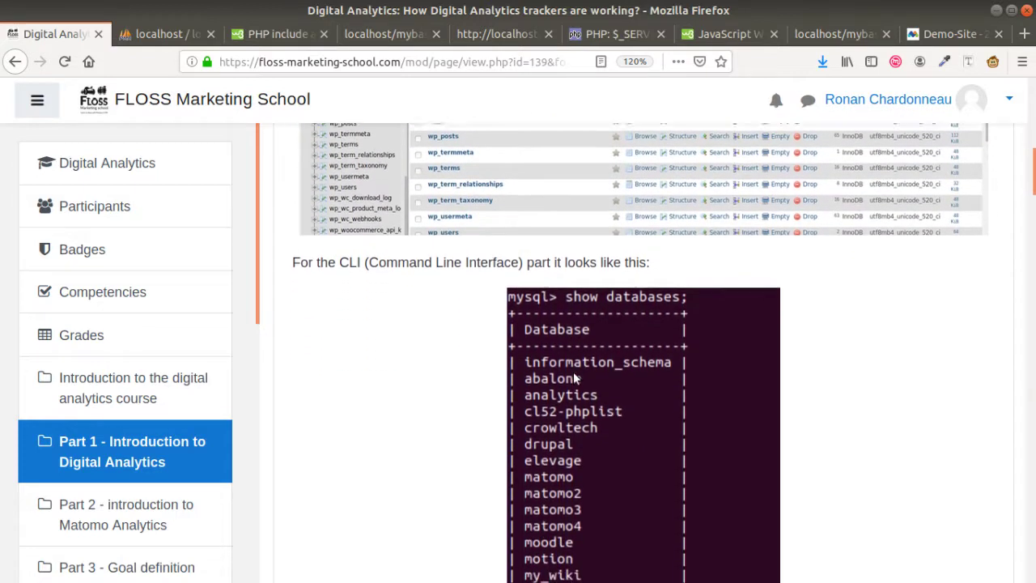
scroll(573, 374, down, 2)
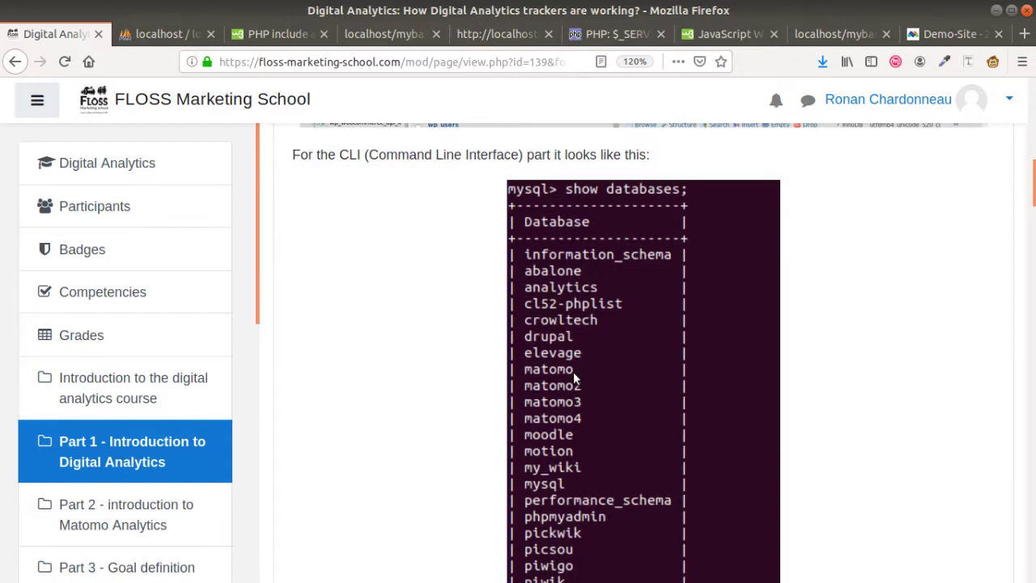
scroll(573, 374, down, 4)
scroll(573, 374, down, 5)
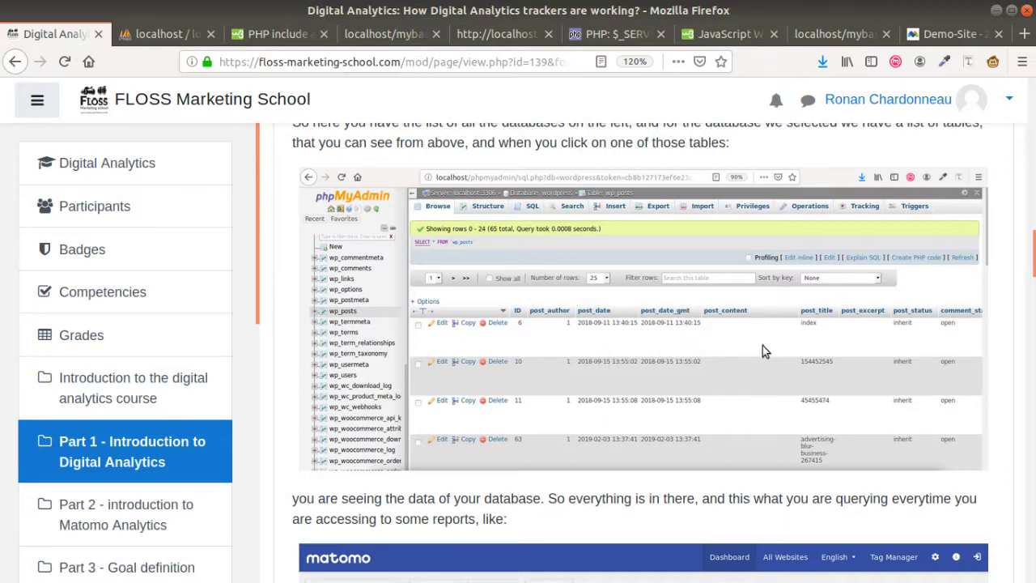
click(172, 39)
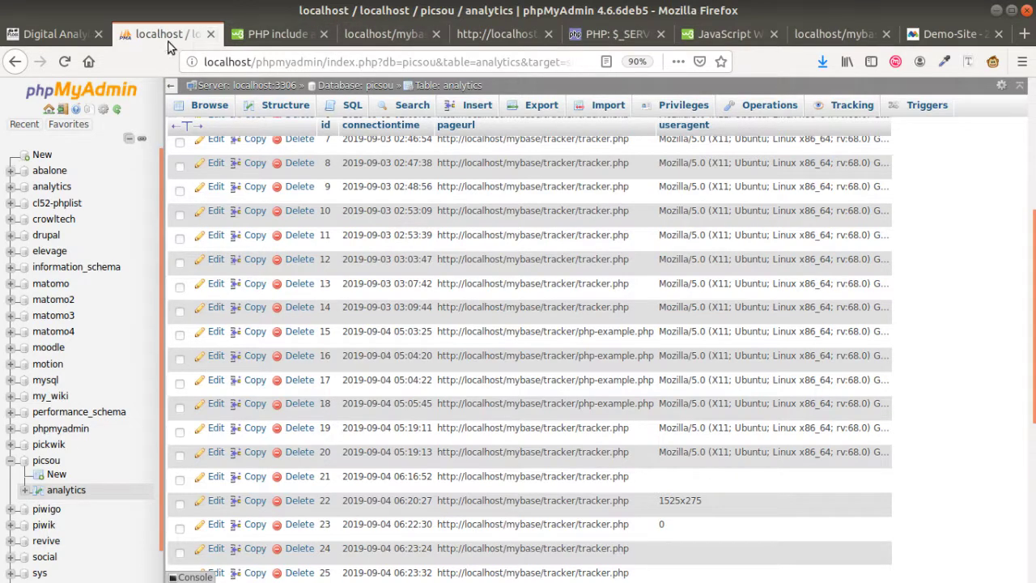
- View the picsou analytics table's recorded hits, then go back to the lesson page
click(82, 38)
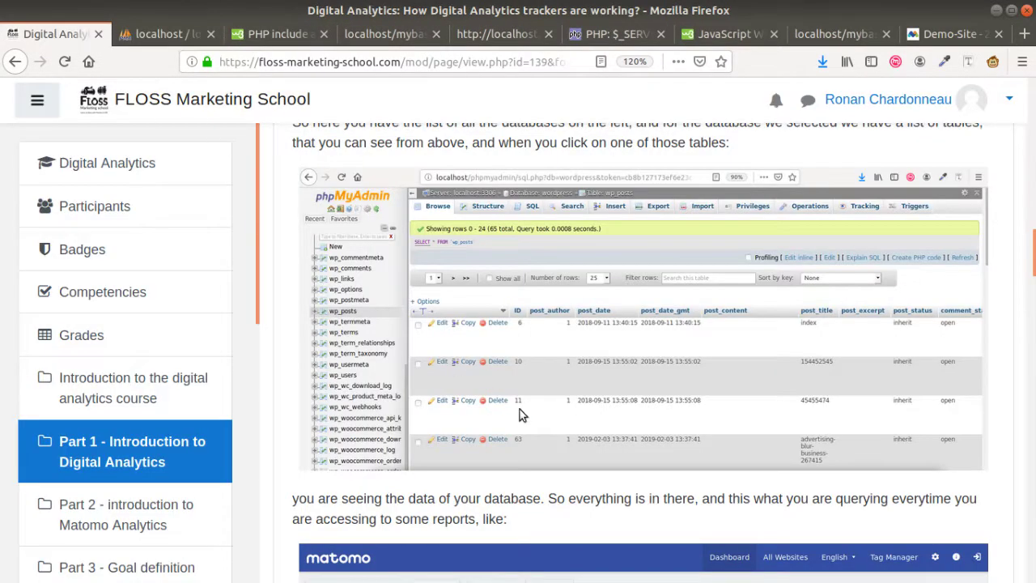
- Scroll the Digital Analytics lesson down to The data collection section
scroll(625, 267, down, 3)
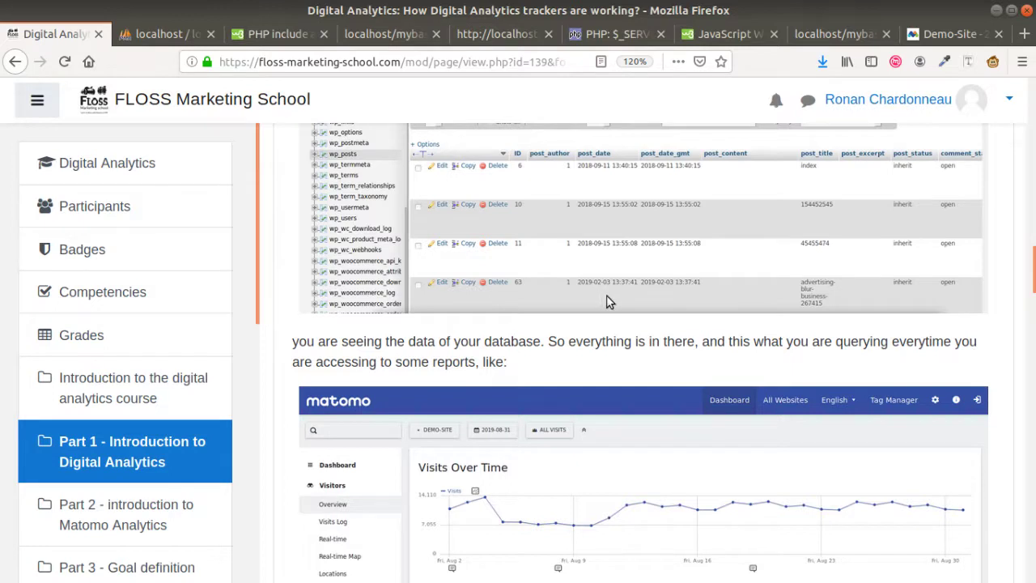
scroll(609, 301, down, 5)
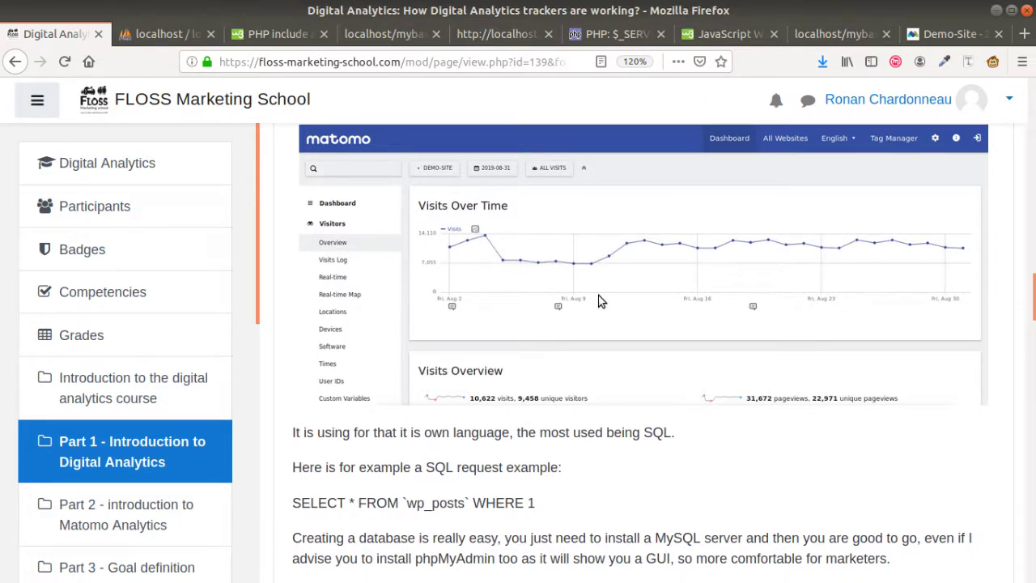
scroll(619, 276, up, 5)
scroll(638, 251, down, 10)
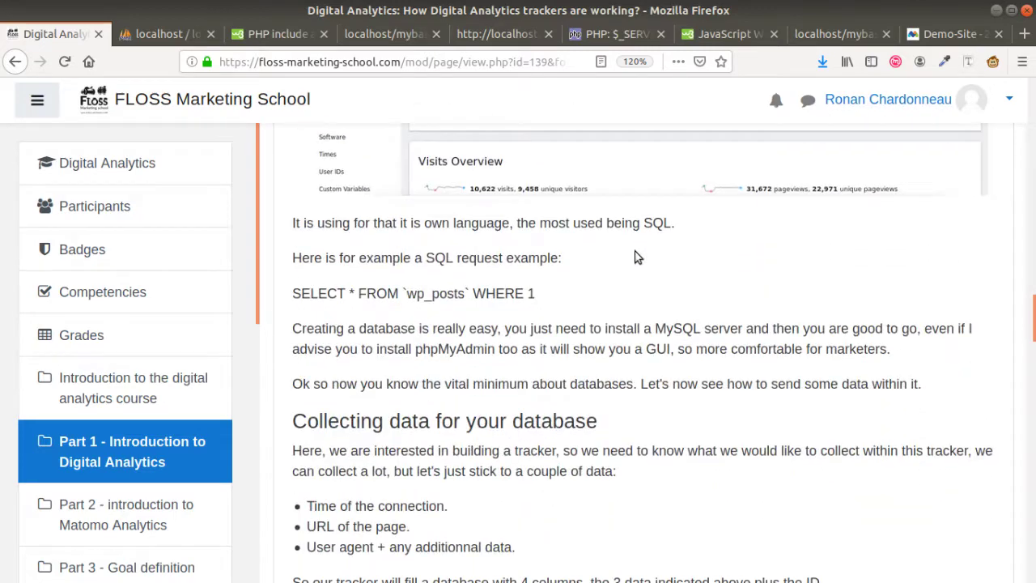
scroll(638, 257, down, 4)
scroll(638, 257, down, 2)
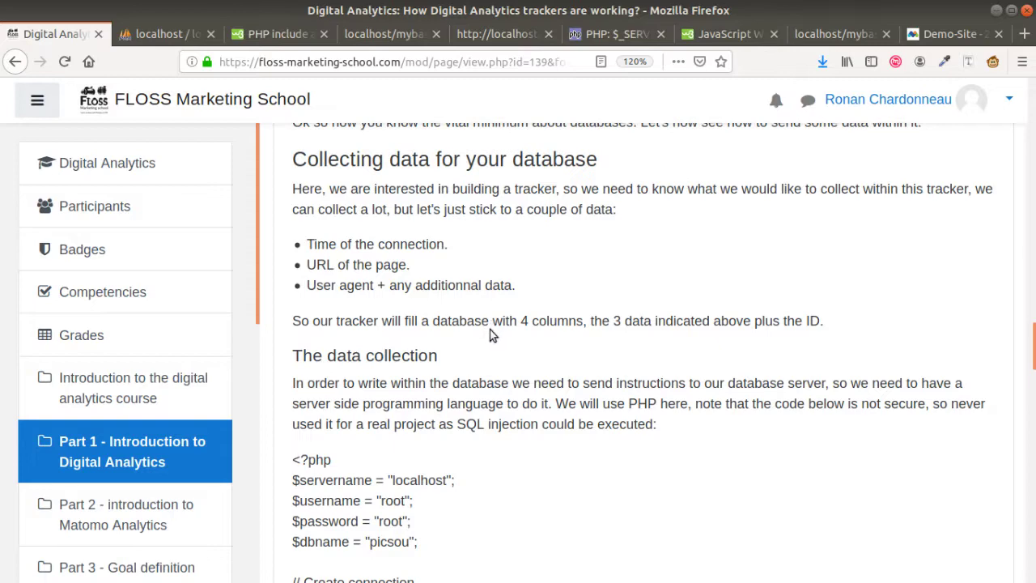
scroll(490, 335, down, 4)
scroll(490, 335, down, 1)
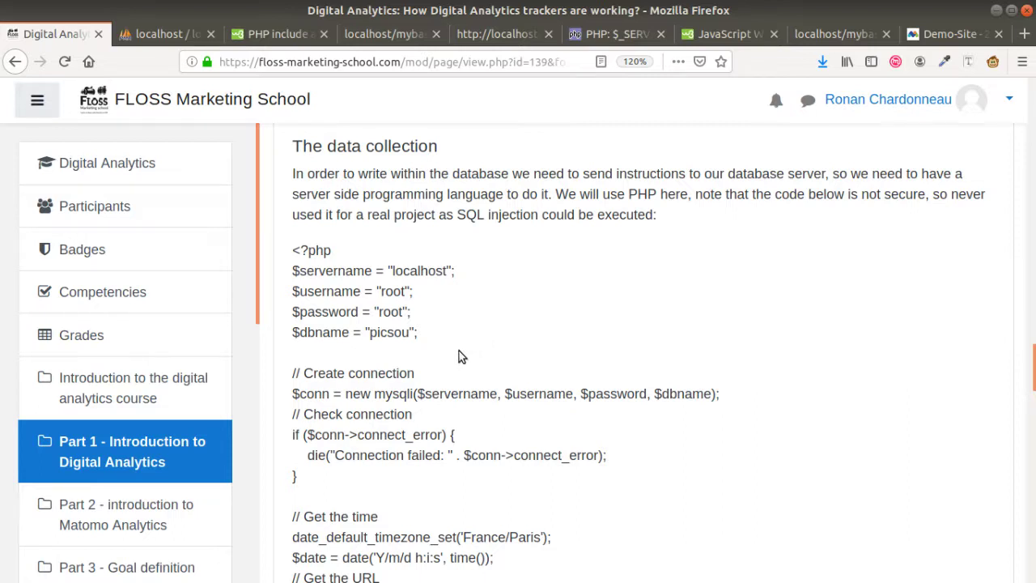
scroll(454, 354, down, 2)
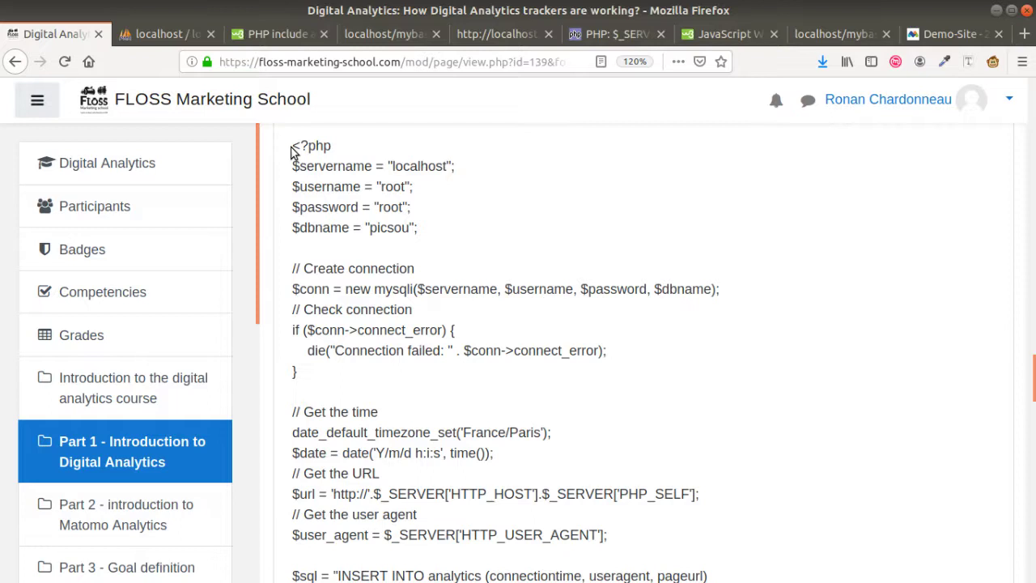
- Highlight the PHP tracker code that inserts date, user agent and page URL, then deselect it
drag(292, 151, 373, 530)
scroll(369, 500, down, 3)
click(359, 496)
scroll(356, 494, up, 3)
scroll(365, 408, up, 3)
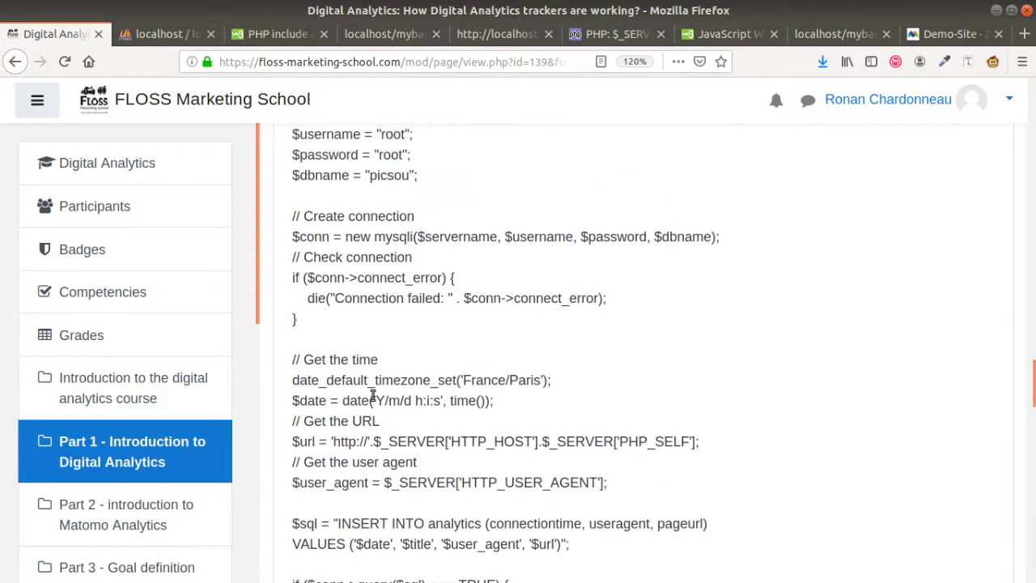
- Return to phpMyAdmin's picsou analytics table and mark its connectiontime column
click(154, 33)
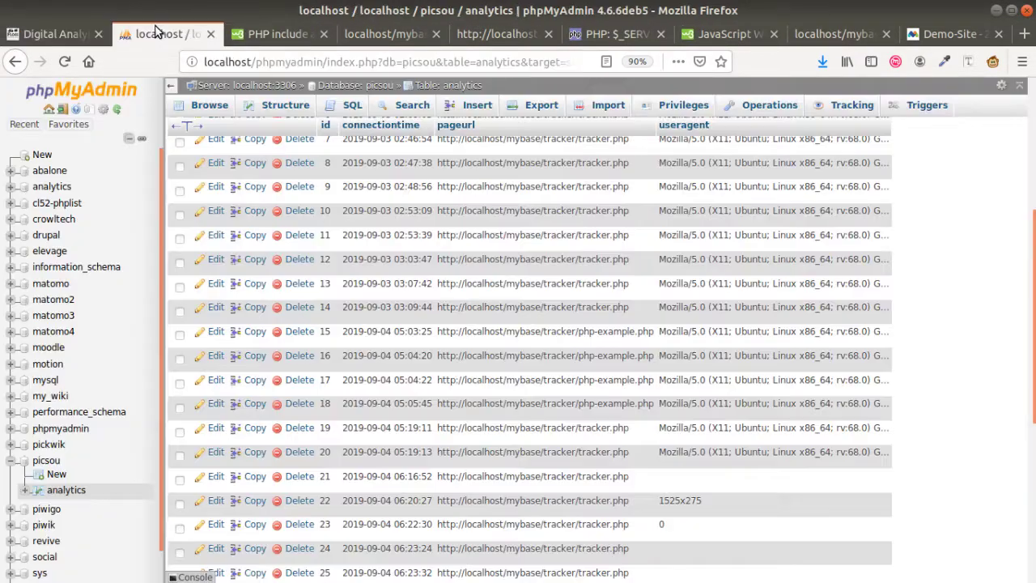
scroll(364, 308, up, 5)
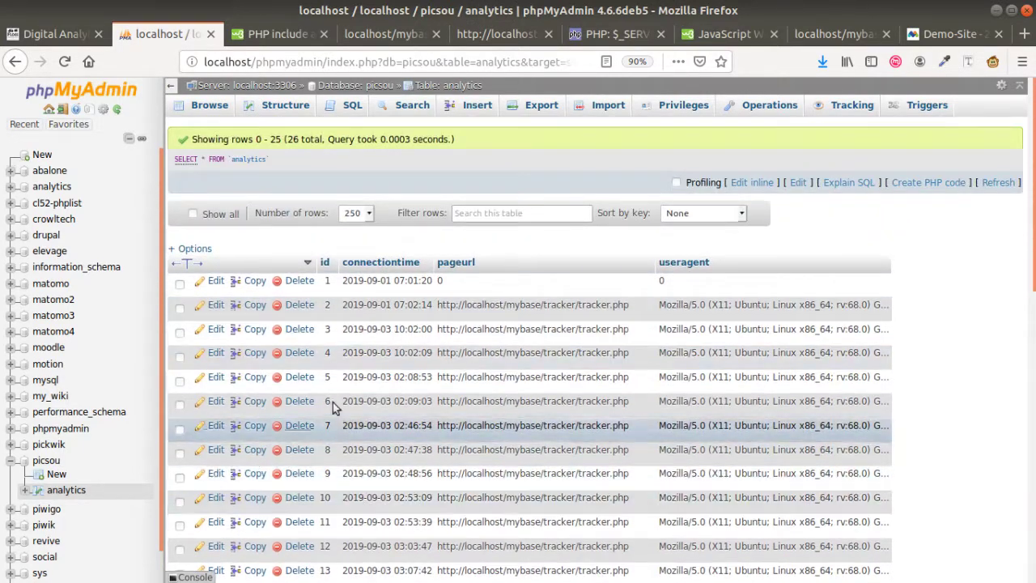
click(384, 262)
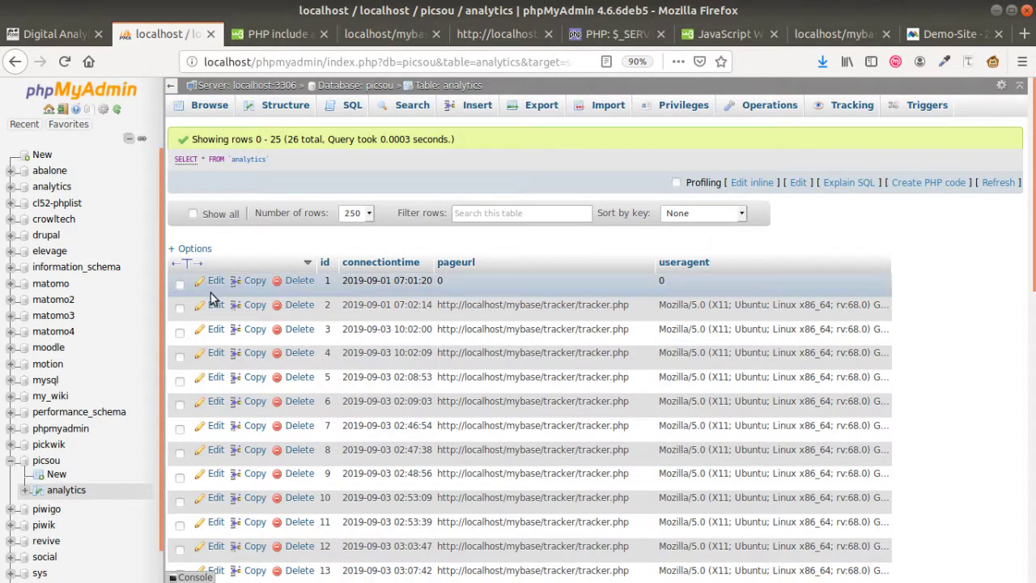
- Create a new empty database named mydb1
click(45, 155)
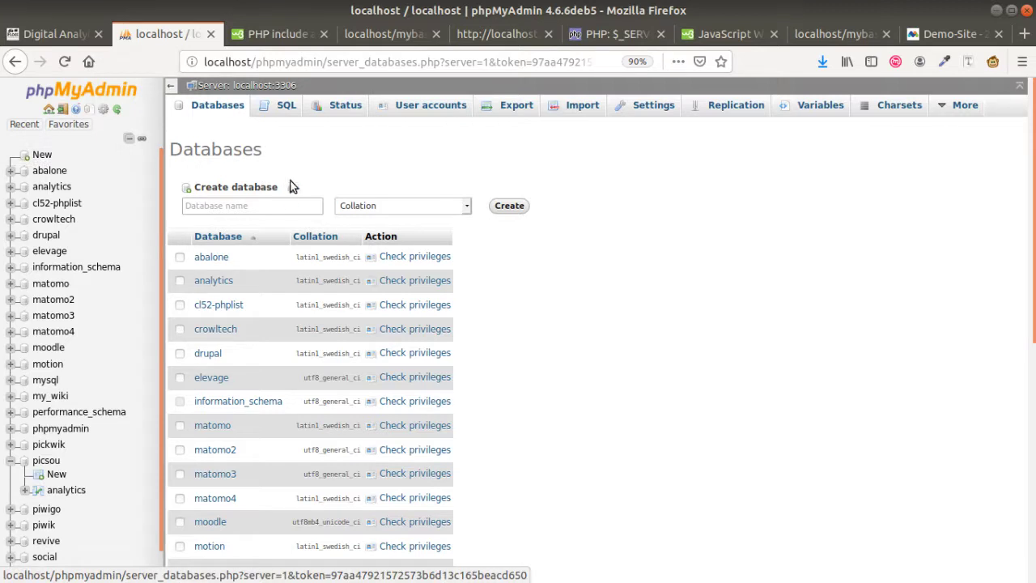
click(280, 201)
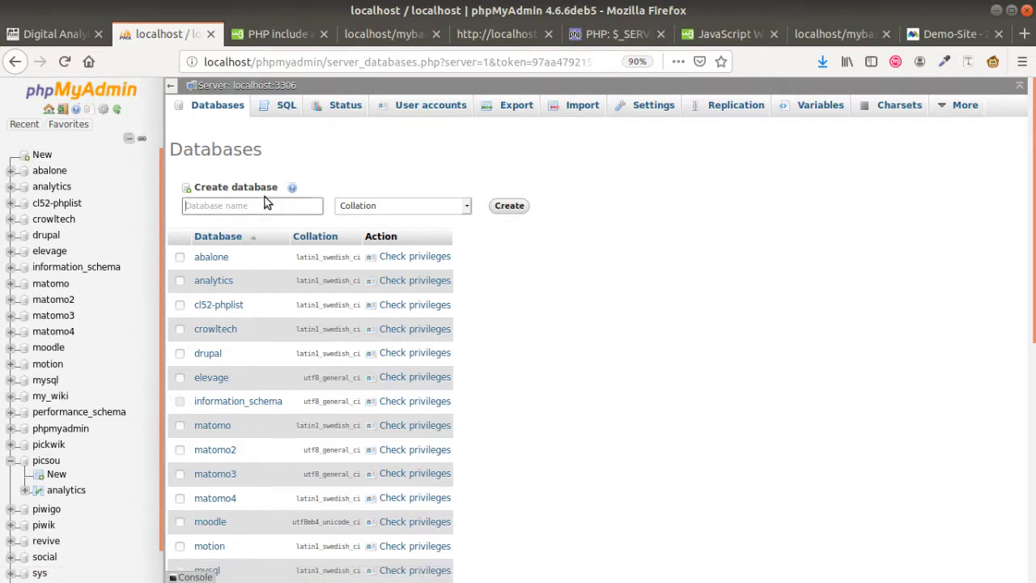
text(mydat)
key(BackSpace)
key(BackSpace)
text(b1)
click(510, 204)
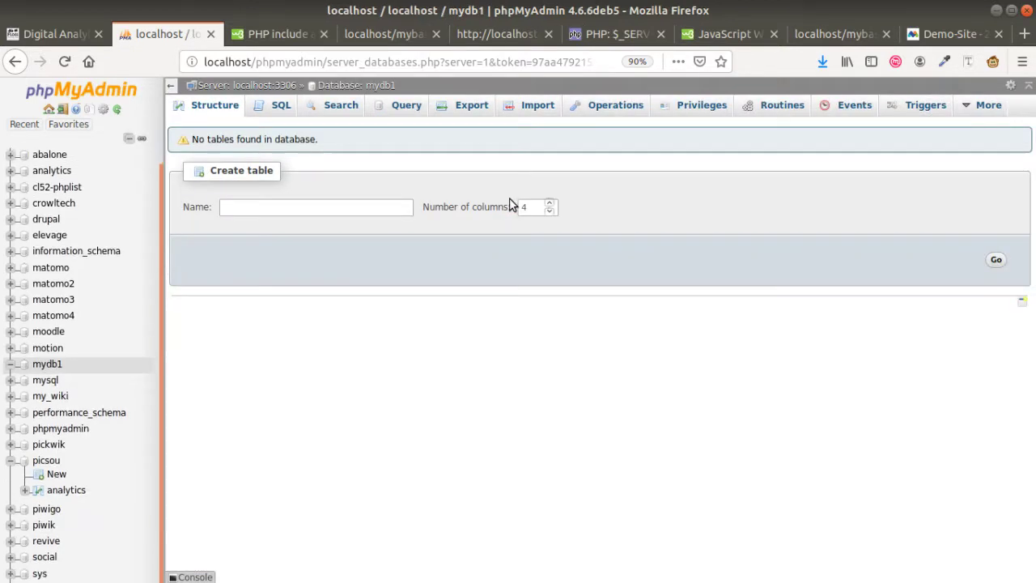
- Start a table named tableforanalysis with 4 columns in mydb1
click(374, 213)
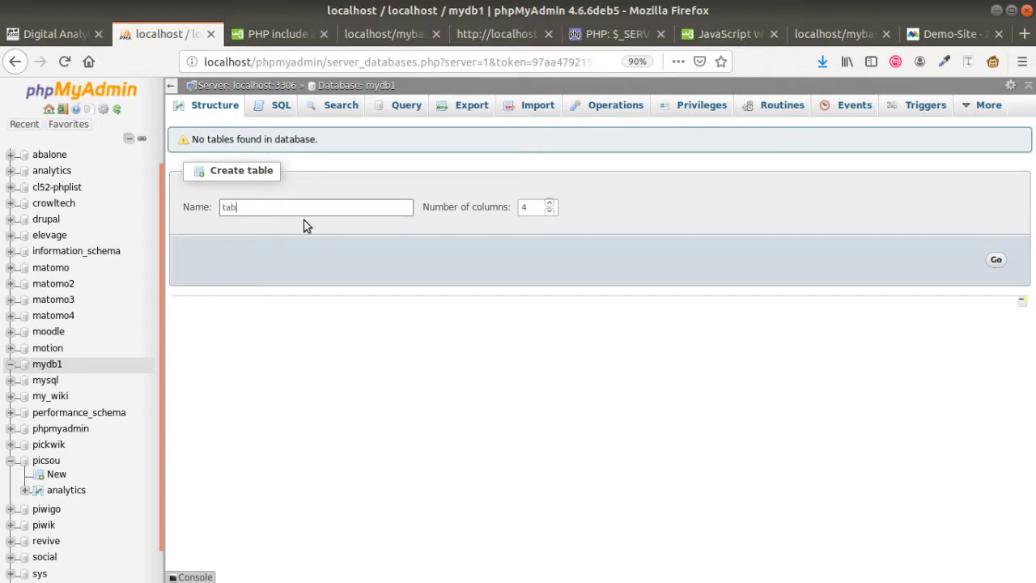
text(oranalysis)
key(Return)
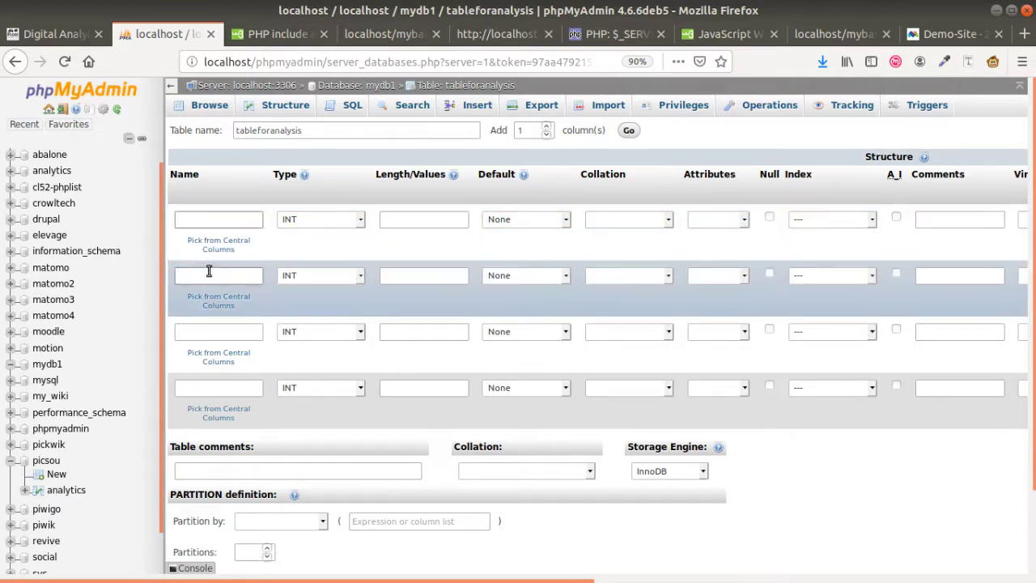
- Compare with picsou's analytics table columns, then return to the lesson's PHP tracker code
click(211, 331)
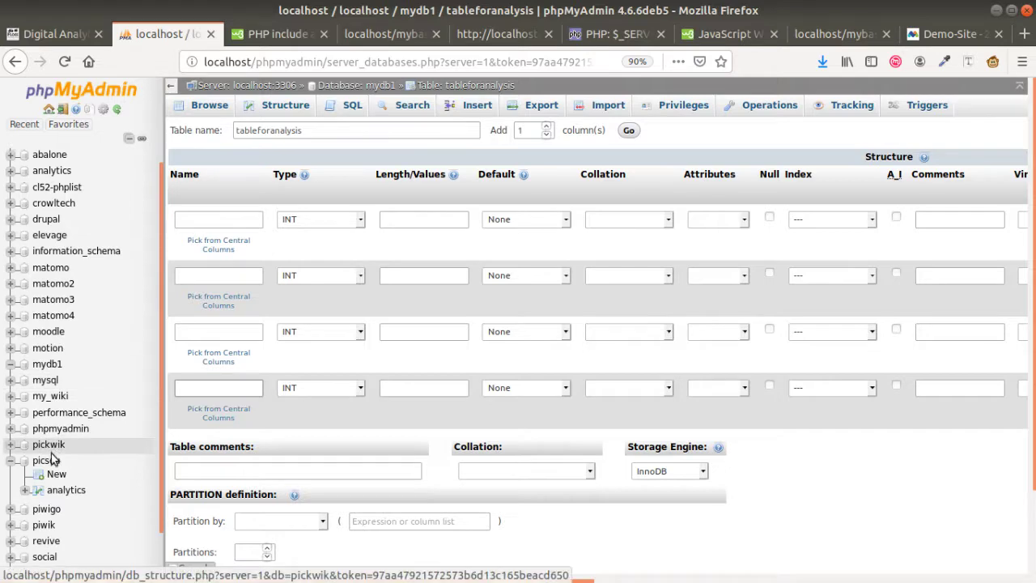
click(66, 491)
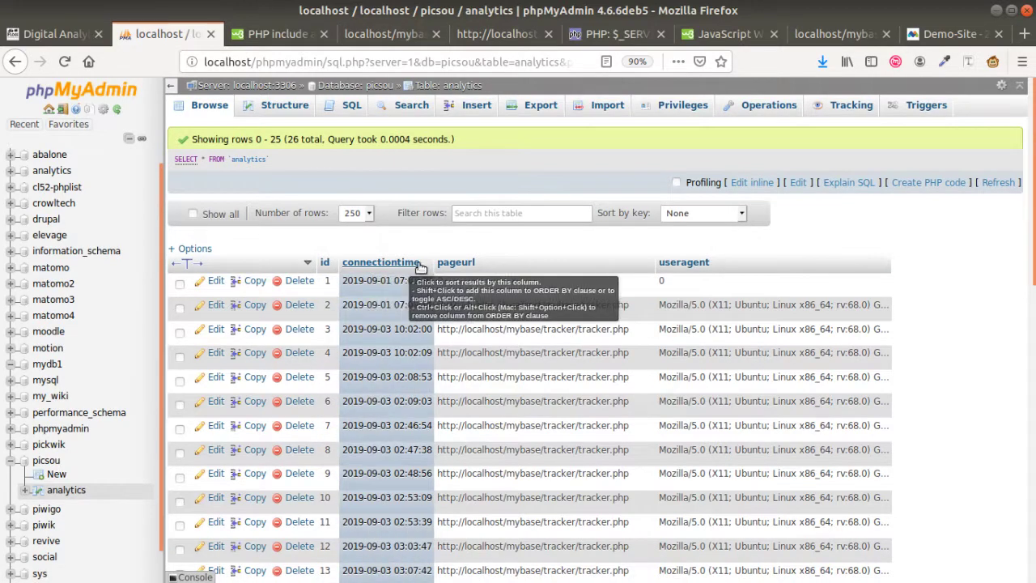
click(46, 32)
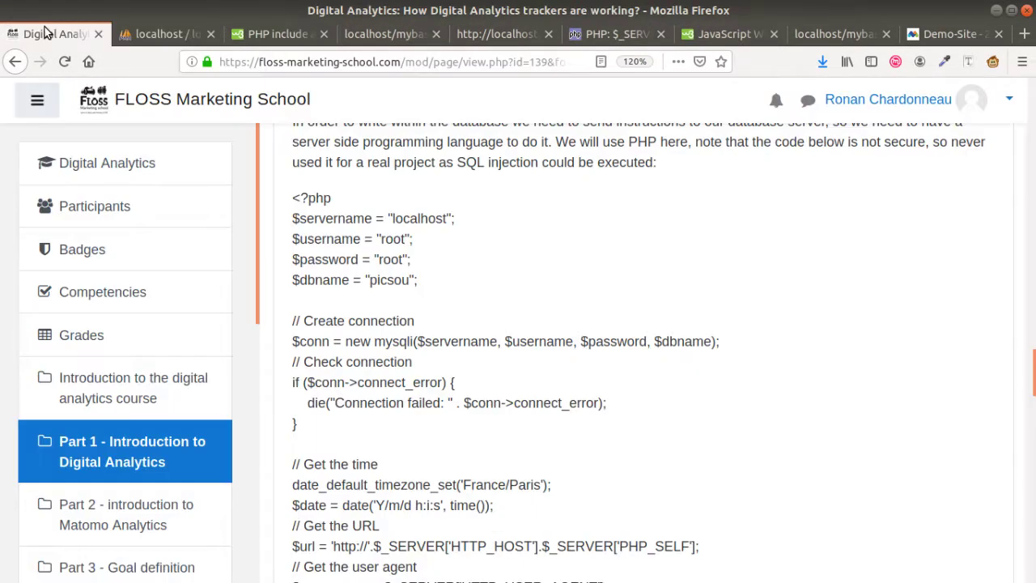